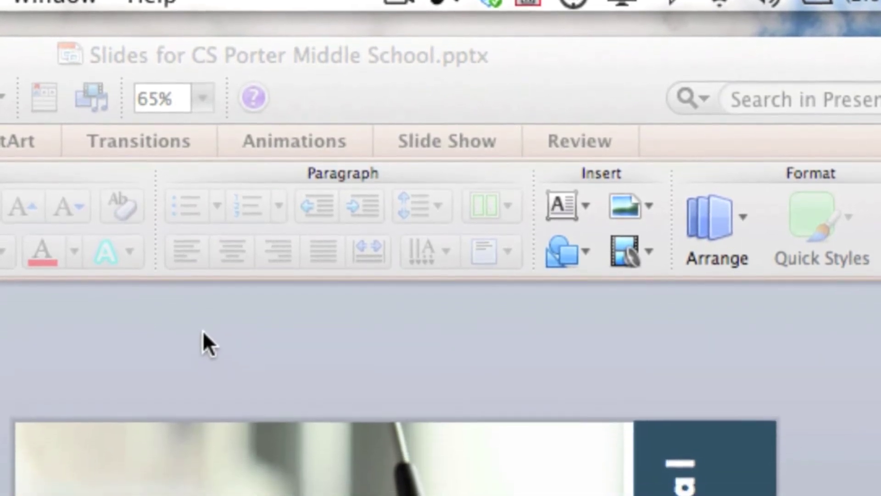
# Step: Check and dismiss the Splashtop Streamer options, then bring the desktop in front of the deck
pyautogui.click(447, 4)
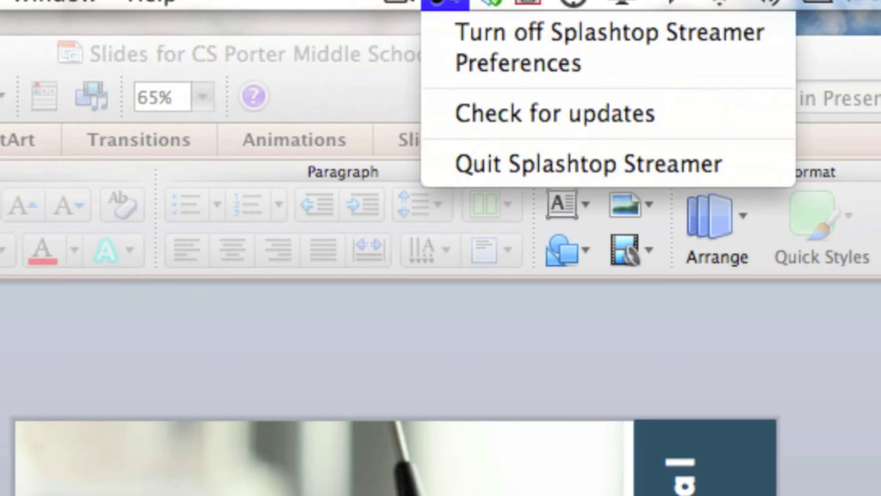
pyautogui.press('Escape')
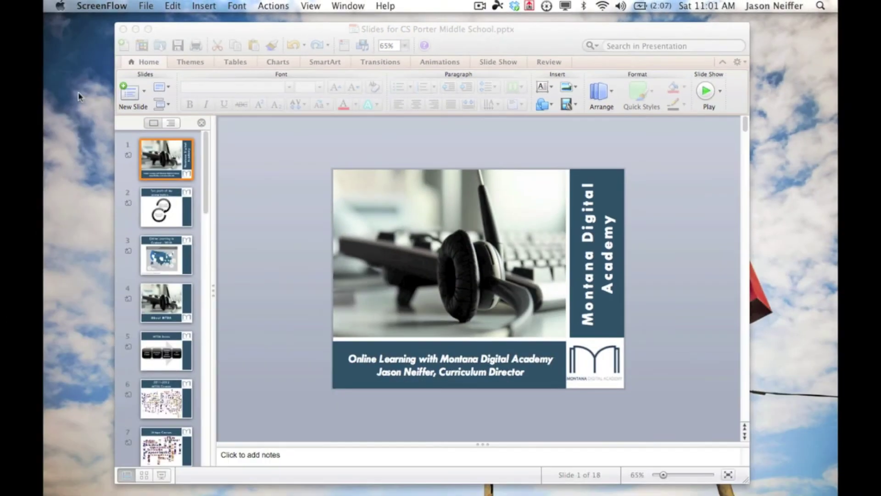
pyautogui.click(78, 96)
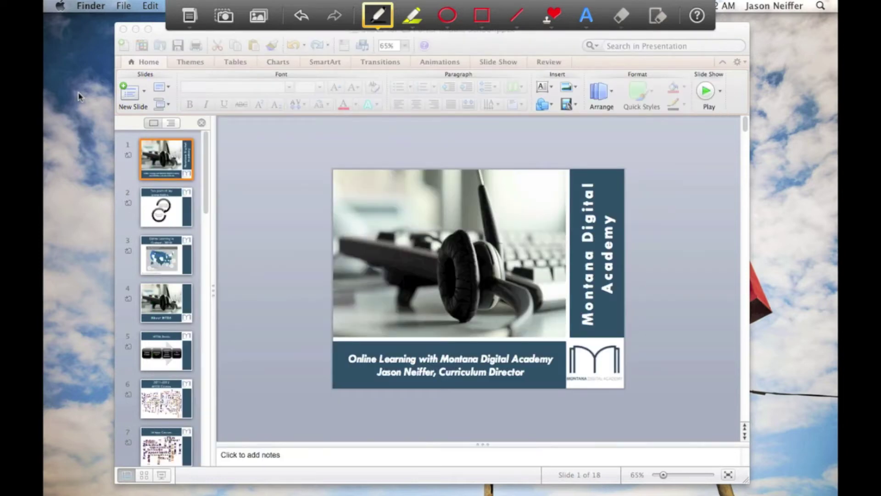
# Step: Draw two black looping pen strokes over the title slide's photo and title text
pyautogui.moveTo(286, 239)
pyautogui.mouseDown()
pyautogui.moveTo(318, 235)
pyautogui.moveTo(363, 340)
pyautogui.moveTo(434, 276)
pyautogui.moveTo(511, 226)
pyautogui.moveTo(494, 193)
pyautogui.moveTo(390, 152)
pyautogui.moveTo(262, 244)
pyautogui.moveTo(272, 129)
pyautogui.moveTo(390, 147)
pyautogui.moveTo(638, 228)
pyautogui.mouseUp()
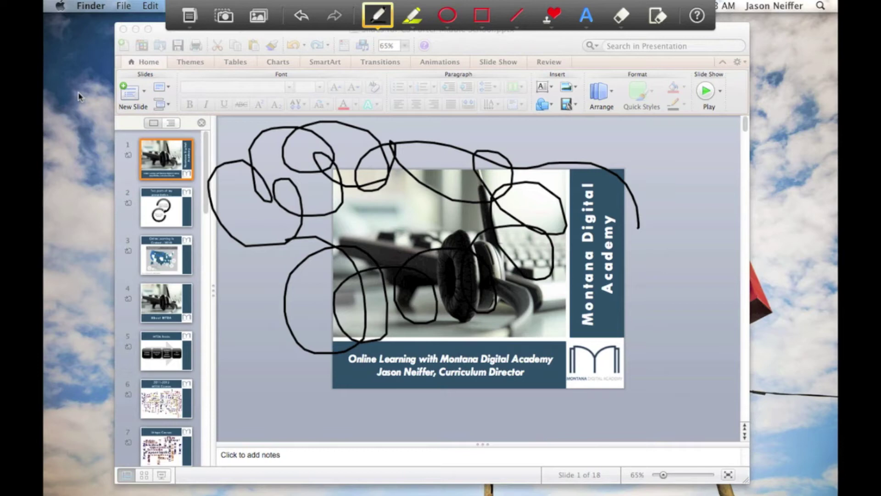
pyautogui.moveTo(618, 280)
pyautogui.mouseDown()
pyautogui.moveTo(606, 362)
pyautogui.moveTo(592, 371)
pyautogui.moveTo(532, 282)
pyautogui.moveTo(658, 217)
pyautogui.moveTo(457, 350)
pyautogui.moveTo(356, 294)
pyautogui.moveTo(566, 243)
pyautogui.moveTo(475, 387)
pyautogui.moveTo(330, 367)
pyautogui.moveTo(312, 264)
pyautogui.moveTo(467, 116)
pyautogui.mouseUp()
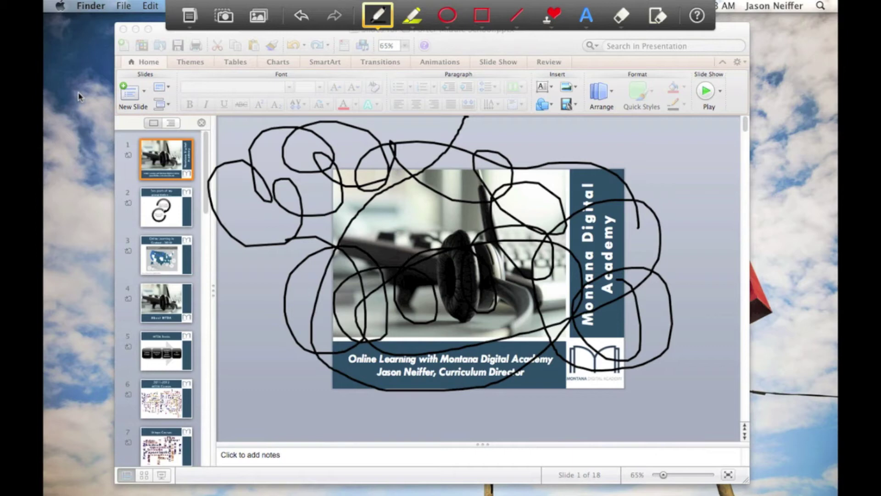
# Step: Draw two red ellipses, one around the headphones, and a red rectangle over the slide
pyautogui.click(448, 15)
pyautogui.moveTo(592, 145); pyautogui.dragTo(684, 296)
pyautogui.moveTo(403, 204); pyautogui.dragTo(536, 330)
pyautogui.click(482, 15)
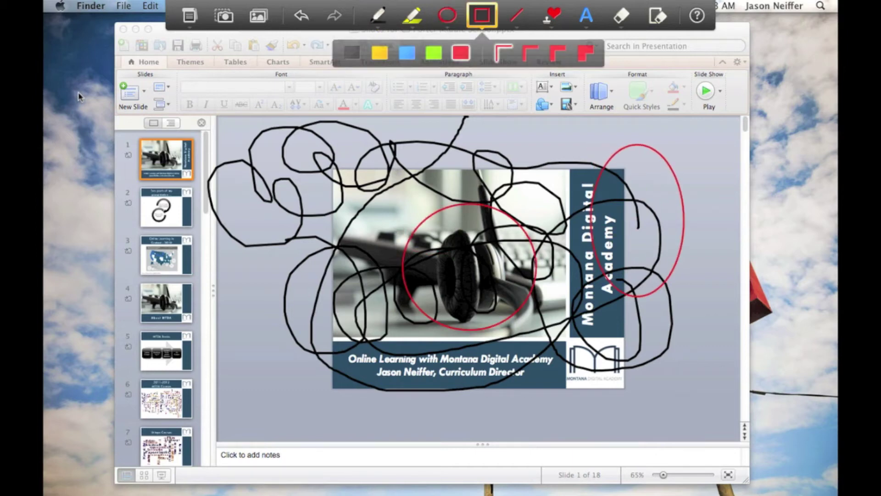
pyautogui.moveTo(479, 120); pyautogui.dragTo(594, 303)
# Step: Stamp four green checkmarks on the headphones, lower left, and title bar
pyautogui.click(552, 15)
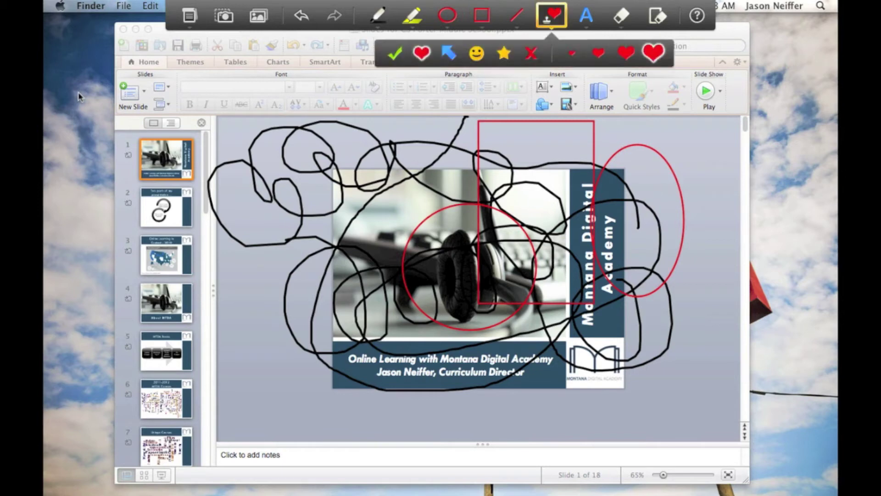
pyautogui.click(395, 53)
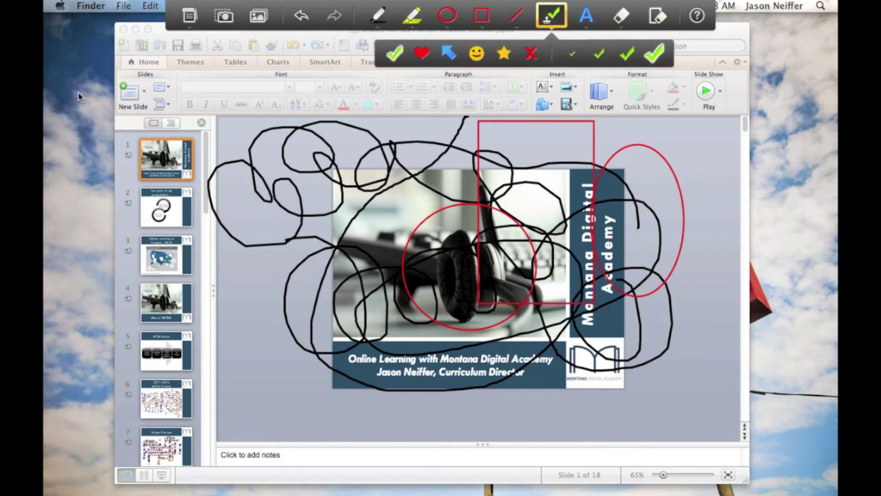
pyautogui.click(443, 202)
pyautogui.click(293, 357)
pyautogui.click(529, 358)
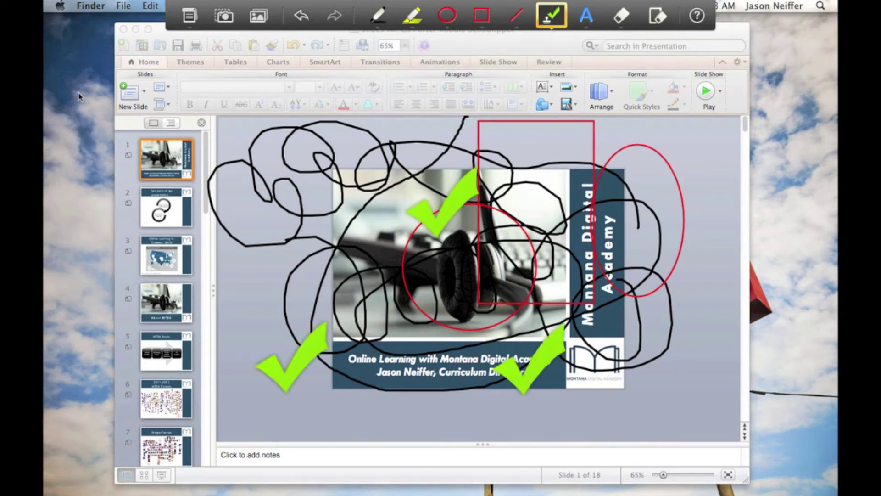
pyautogui.click(487, 225)
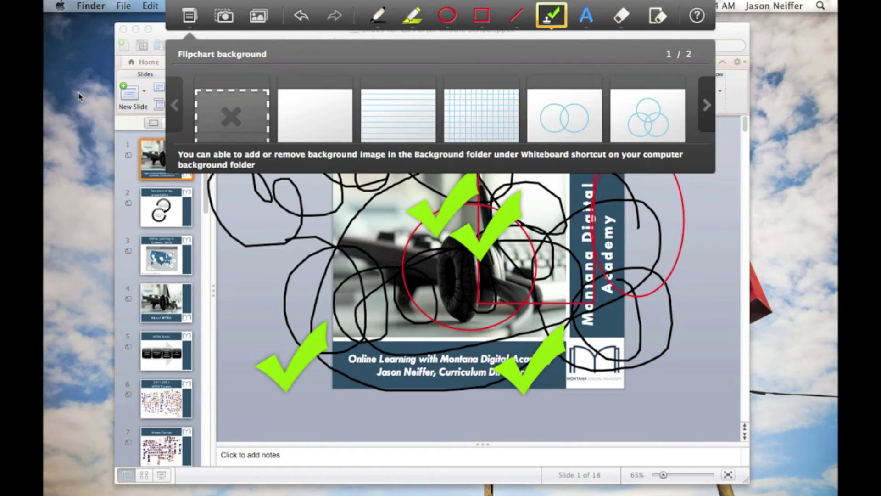
# Step: Browse the flipchart backgrounds, try the graph-paper grid, then pick the three-circle Venn diagram
pyautogui.press('Right')
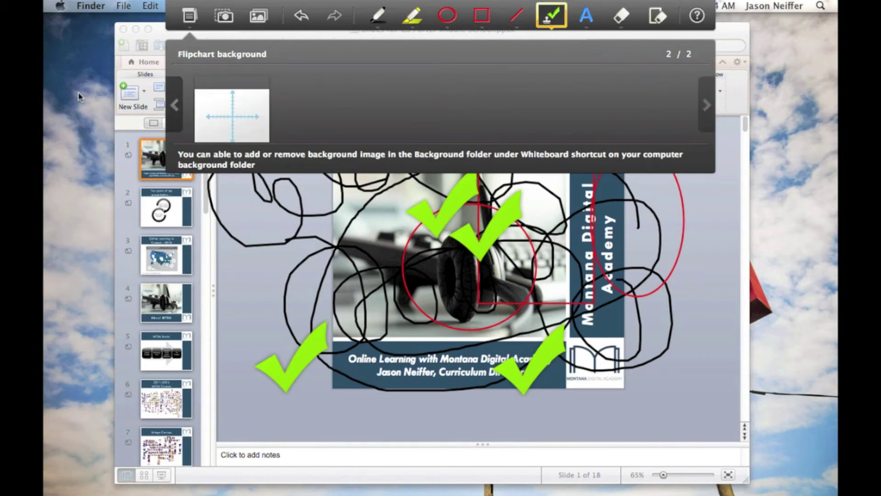
pyautogui.press('Left')
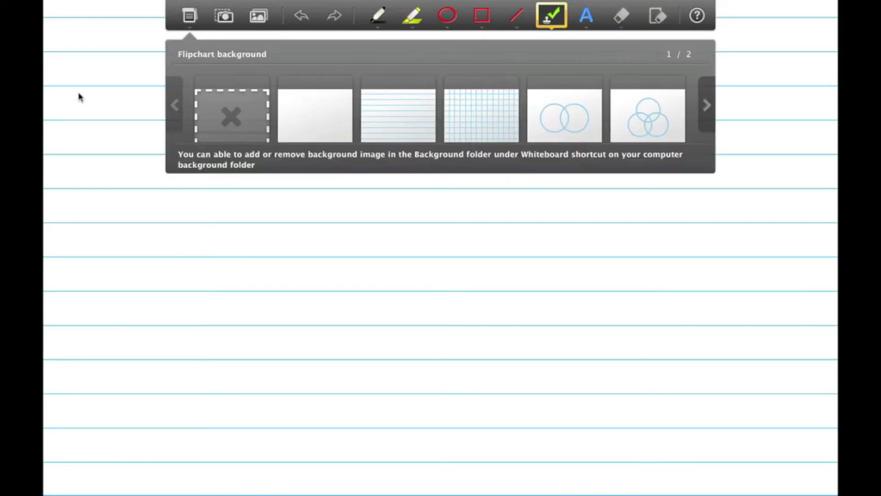
pyautogui.press('Right')
pyautogui.press('Right')
pyautogui.press('Right')
pyautogui.press('Return')
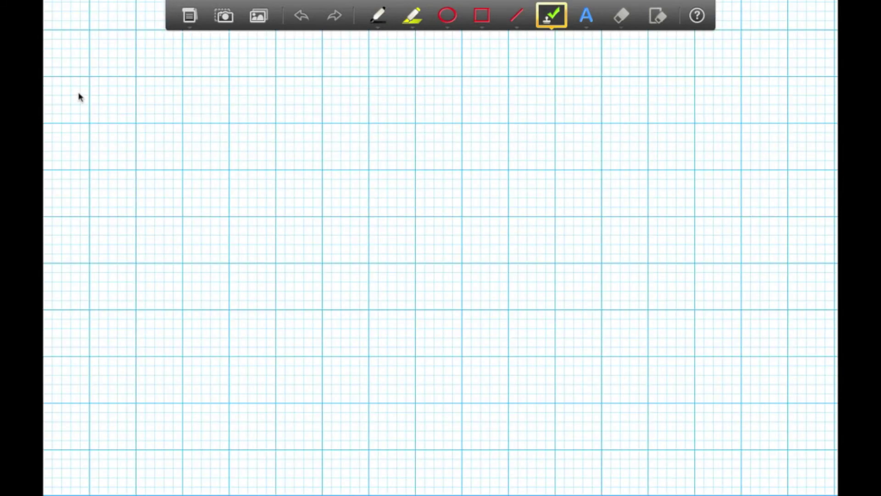
pyautogui.press('b')
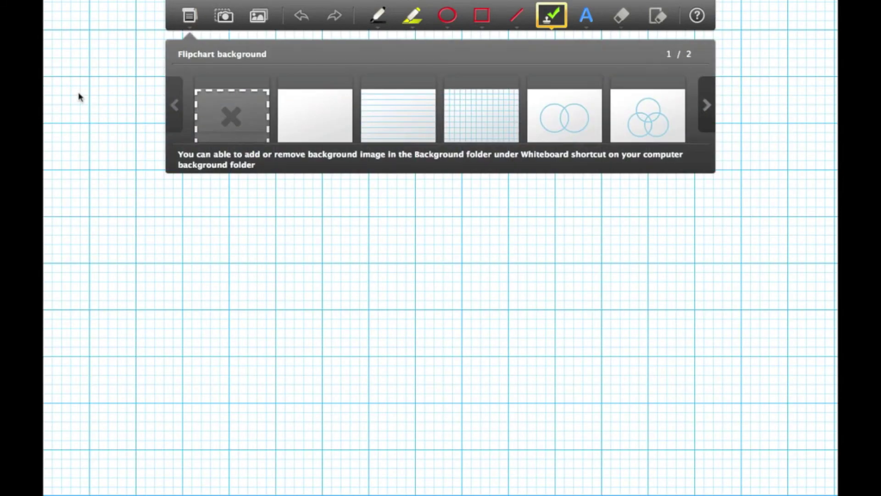
pyautogui.press('Right')
pyautogui.press('Right')
pyautogui.press('Right')
pyautogui.press('Right')
pyautogui.press('Right')
pyautogui.press('Return')
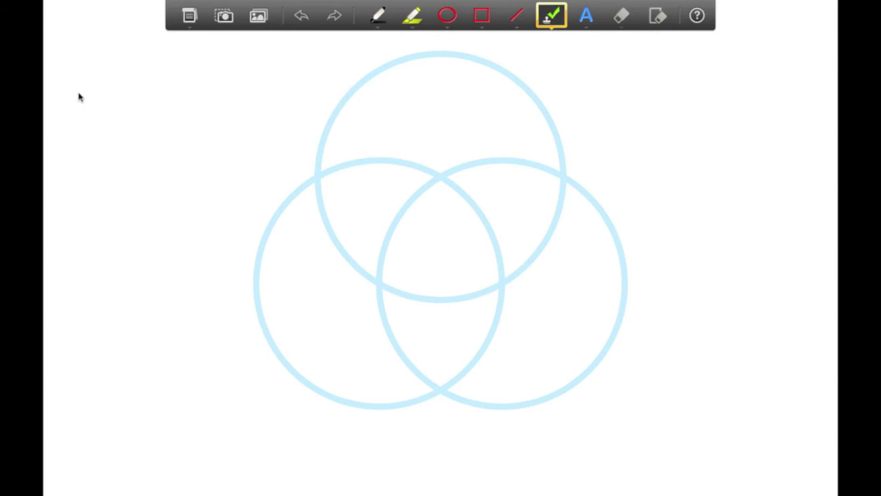
# Step: Test a checkmark stamp and black pen zigzags across the Venn circles
pyautogui.click(308, 375)
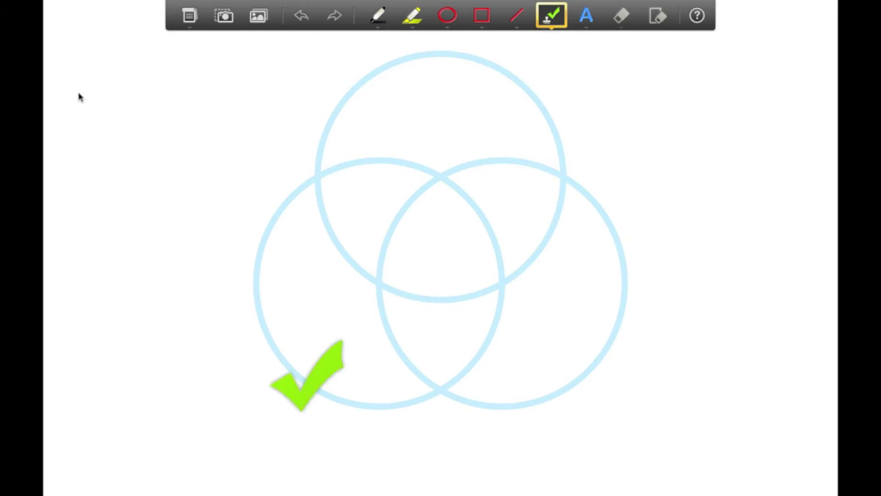
pyautogui.click(377, 15)
pyautogui.moveTo(471, 189)
pyautogui.mouseDown()
pyautogui.moveTo(435, 289)
pyautogui.moveTo(236, 311)
pyautogui.moveTo(383, 212)
pyautogui.moveTo(579, 245)
pyautogui.mouseUp()
pyautogui.moveTo(591, 401)
pyautogui.mouseDown()
pyautogui.moveTo(442, 409)
pyautogui.moveTo(420, 382)
pyautogui.mouseUp()
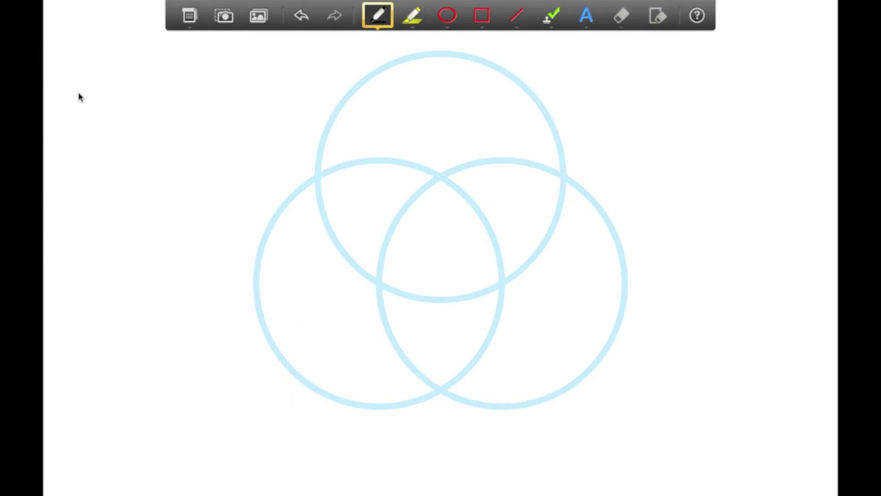
pyautogui.press('Escape')
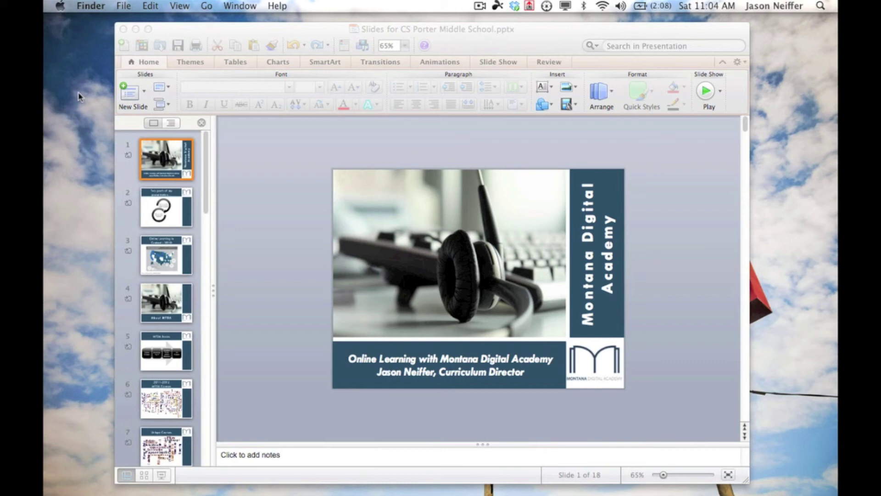
pyautogui.moveTo(426, 23); pyautogui.dragTo(457, 29)
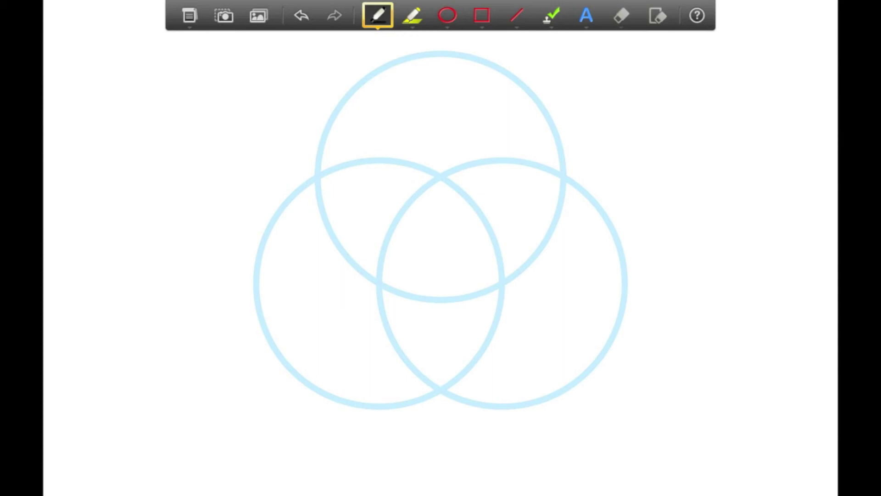
# Step: Remove the flipchart background, clear all annotations, and advance to the 'Two parts of my presentation' slide
pyautogui.click(189, 16)
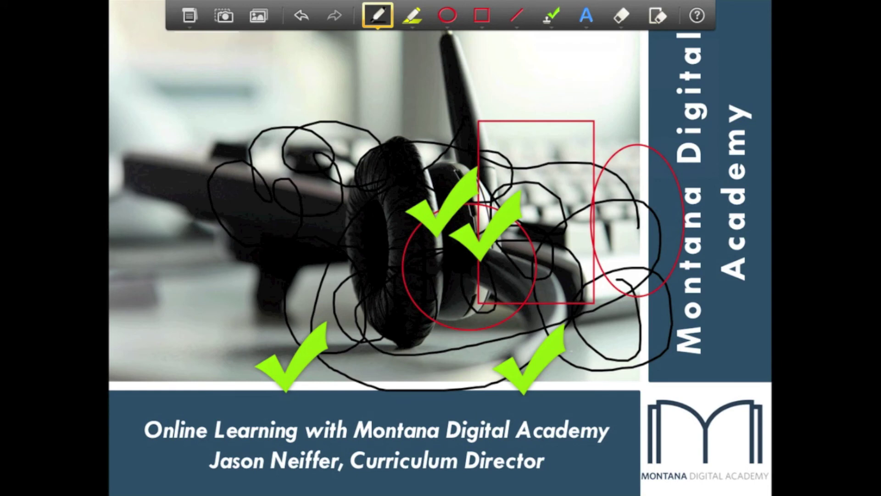
pyautogui.click(658, 16)
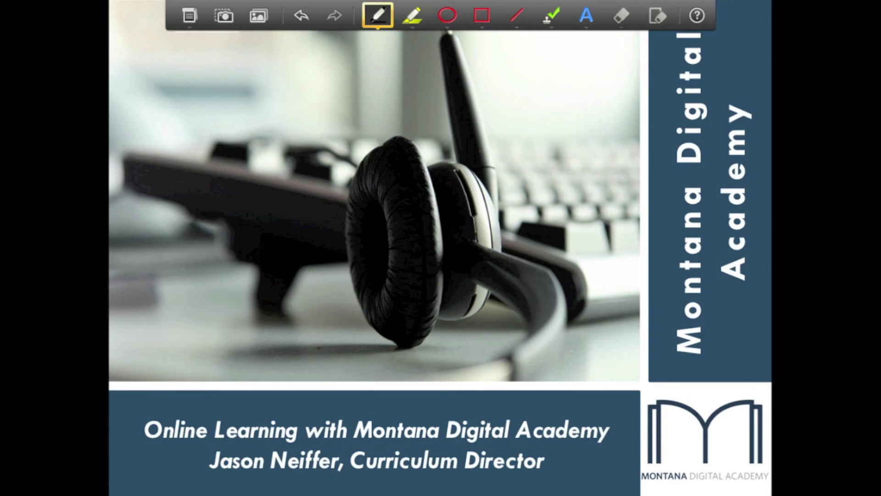
pyautogui.press('Right')
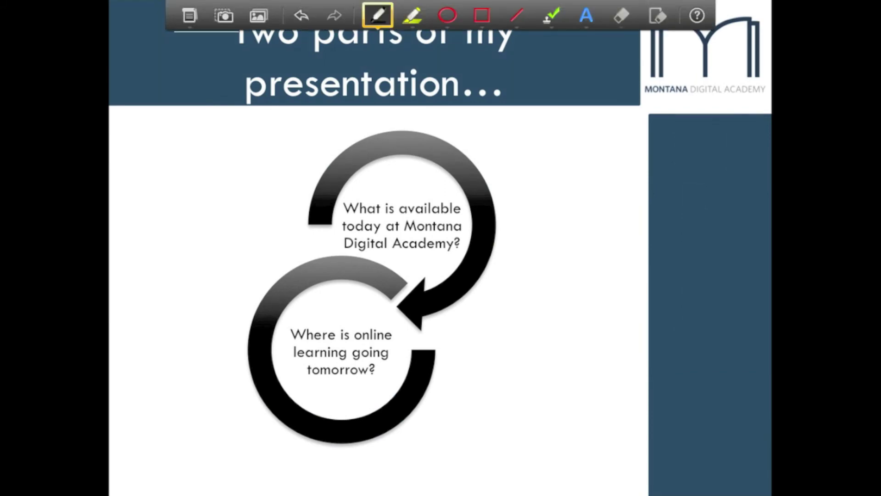
# Step: Cross out the two-circle diagram with four black pen strokes, then return focus to the desktop
pyautogui.moveTo(487, 159); pyautogui.dragTo(272, 352)
pyautogui.moveTo(292, 223); pyautogui.dragTo(401, 390)
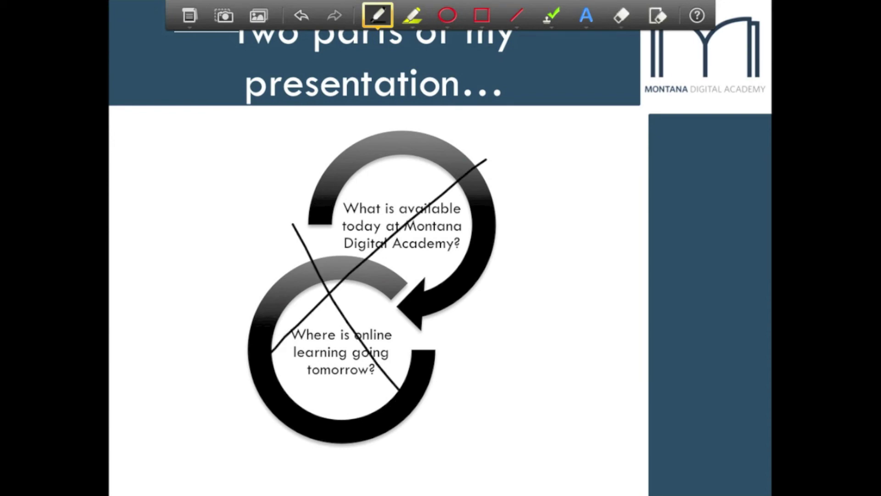
pyautogui.moveTo(289, 328); pyautogui.dragTo(402, 310)
pyautogui.moveTo(381, 220); pyautogui.dragTo(487, 364)
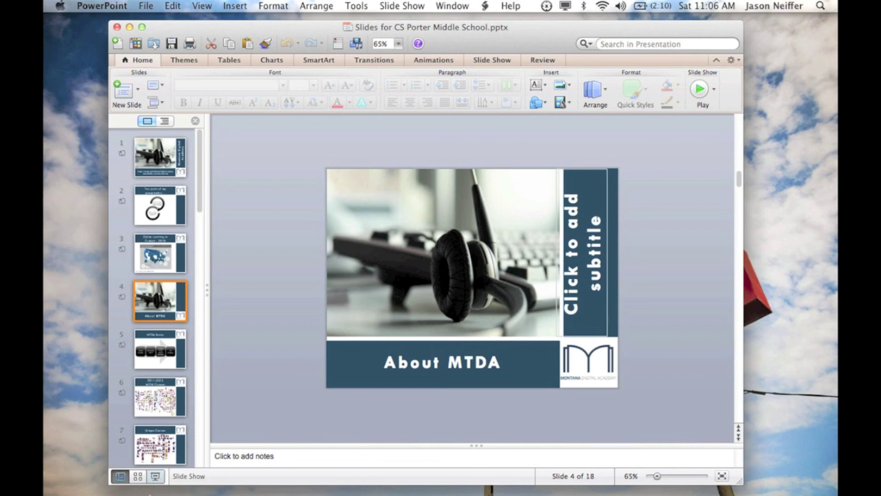
pyautogui.click(72, 219)
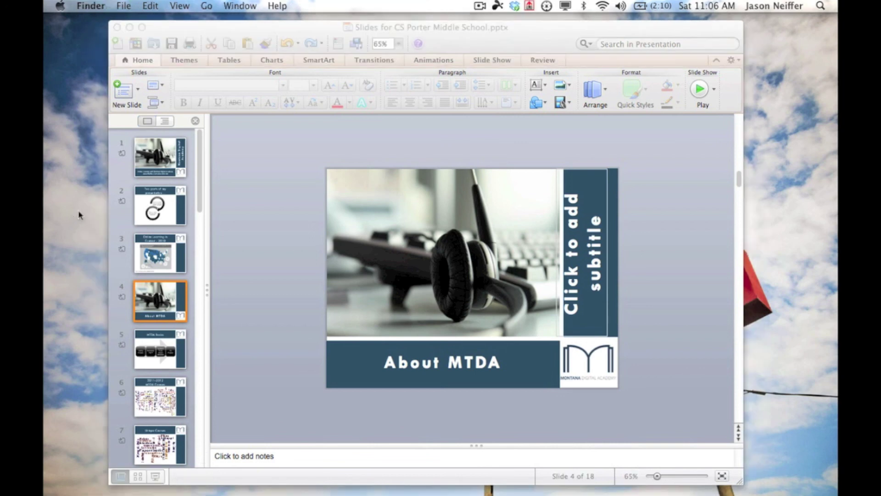